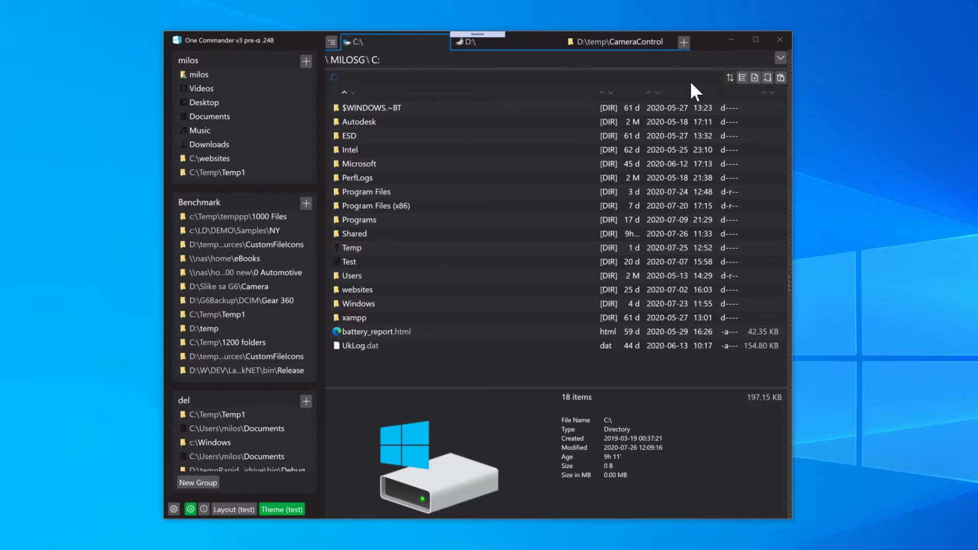
Step: Open a taller folder-column strip and collapse the C:\ pane so C:\Temp\nvda\lib fills the window
left_click(780, 59)
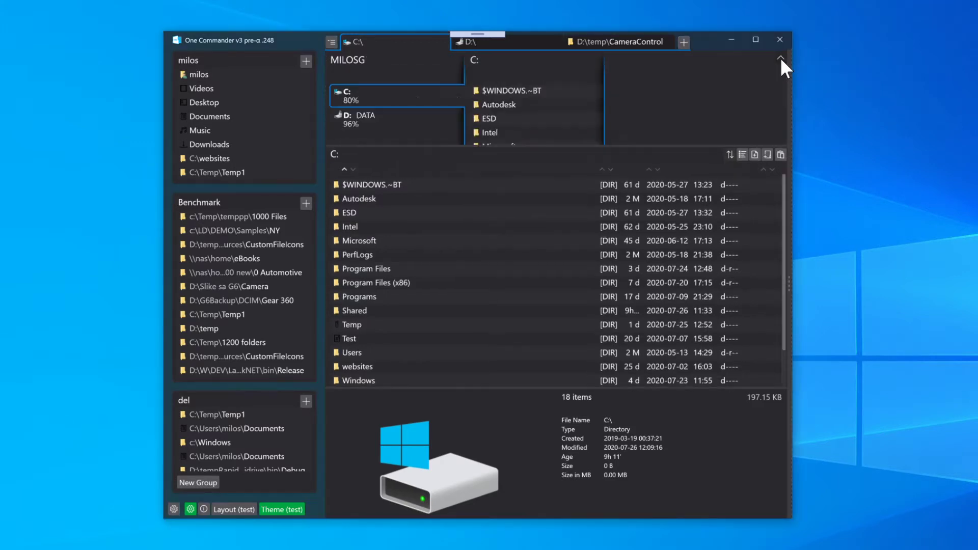
left_click(780, 57)
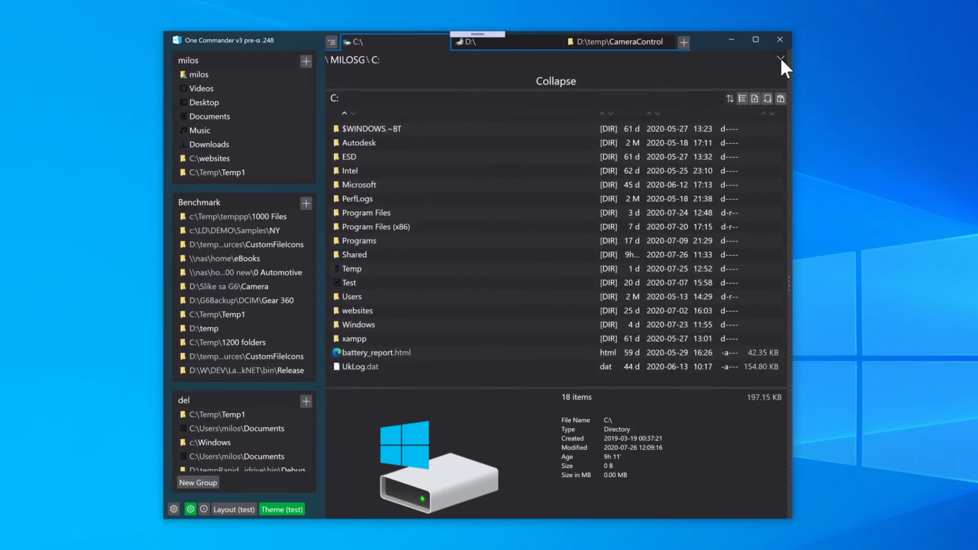
left_click_drag(523, 69, 519, 172)
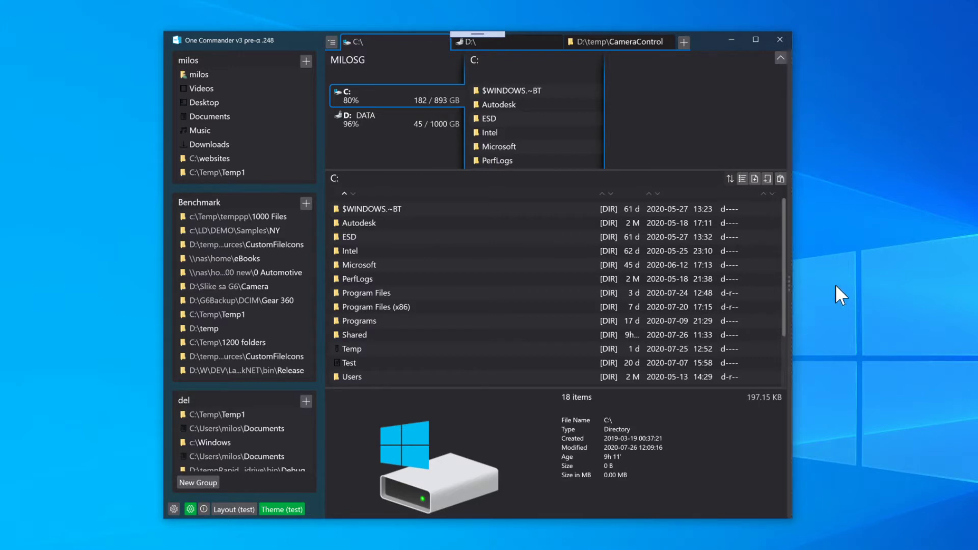
left_click_drag(789, 281, 374, 282)
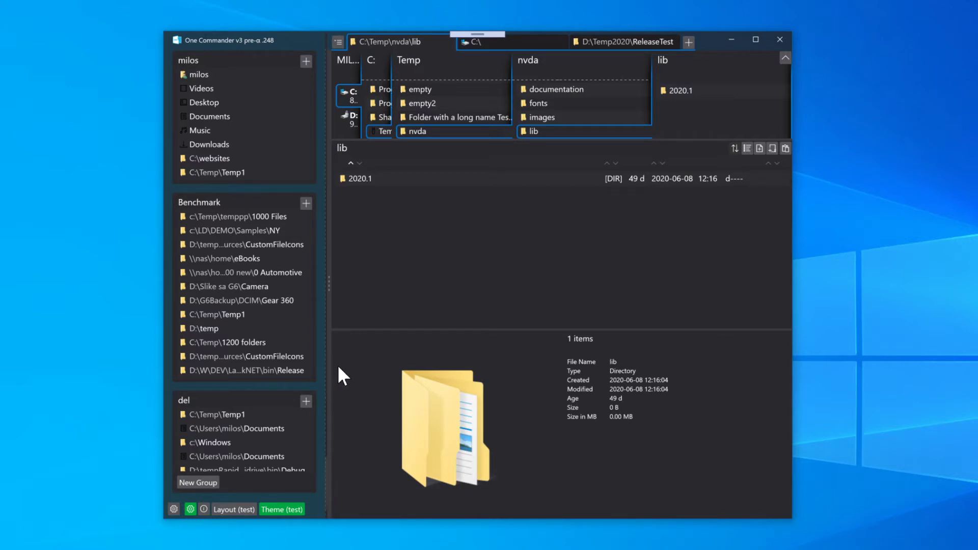
Step: Re-expand the collapsed C:\ pane to sit evenly beside the C:\Temp\nvda\lib pane
left_click_drag(329, 390, 544, 334)
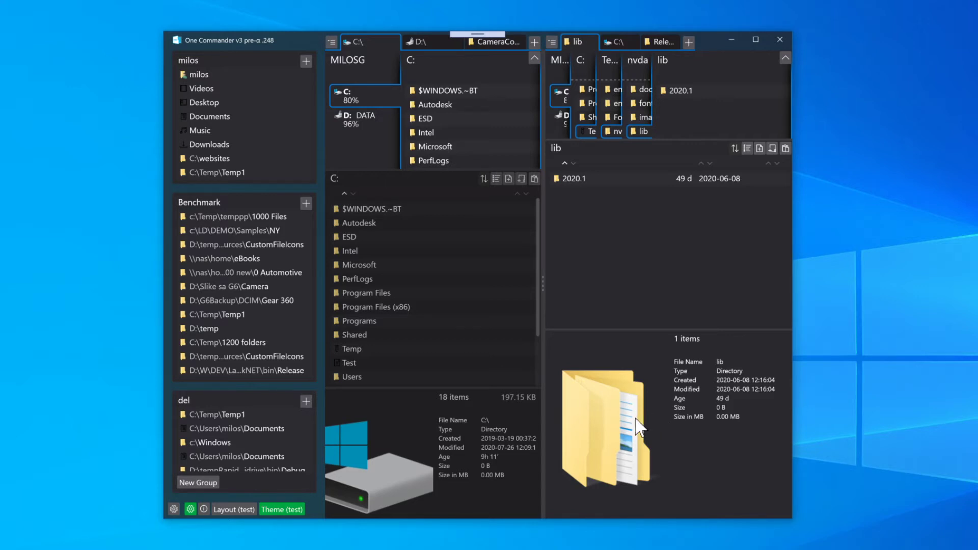
Step: Resize the window from its bottom edge and collapse the lib pane, leaving only C:\
left_click_drag(627, 518, 604, 492)
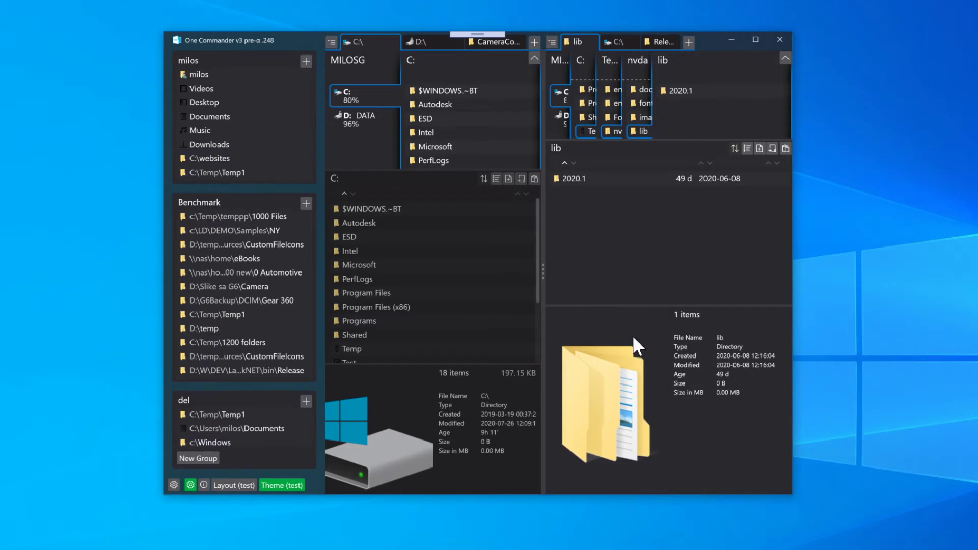
left_click_drag(539, 299, 677, 315)
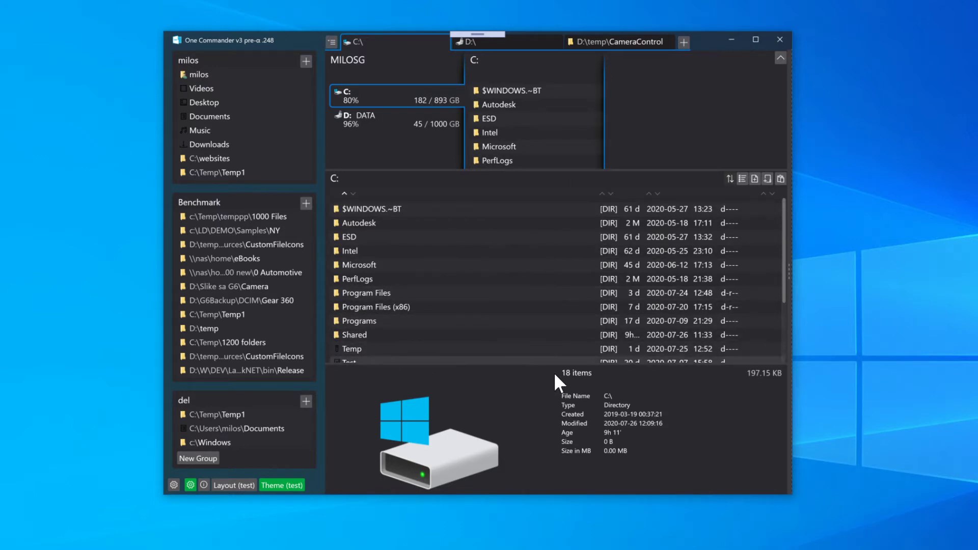
Step: Shorten the C: file list and the folder-column strip to enlarge the details preview below
left_click_drag(557, 365, 563, 288)
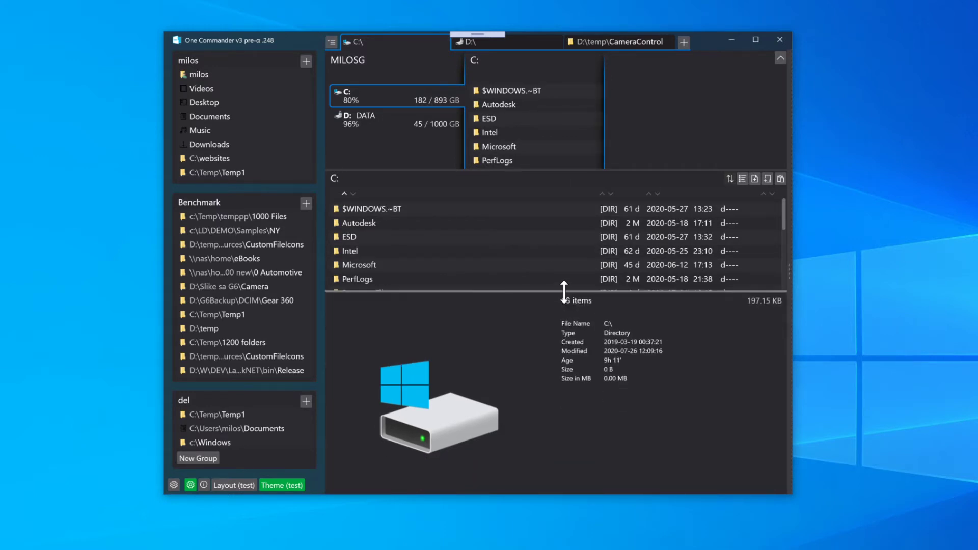
left_click_drag(545, 170, 545, 155)
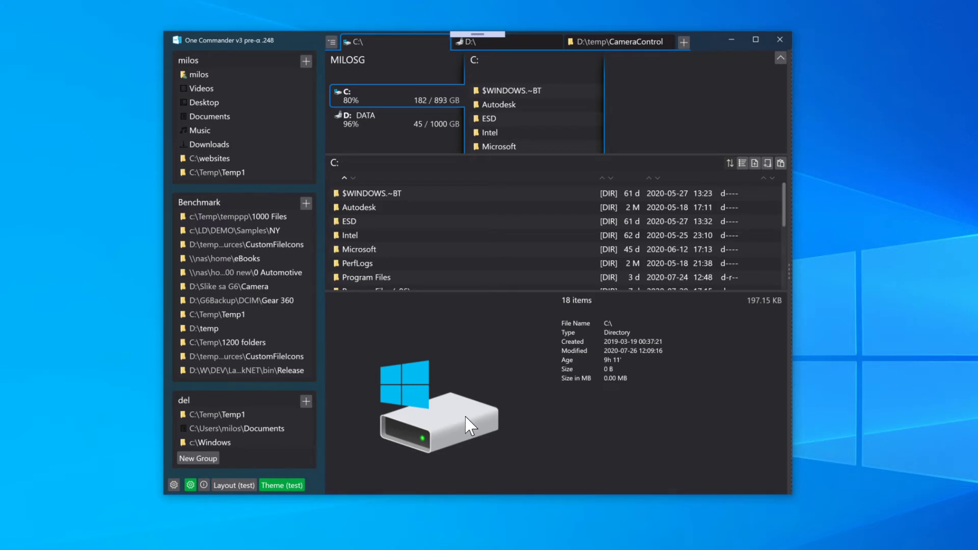
Step: Browse through Program Files, Adobe, Adobe Creative Cloud and CCDApps to the resources folder
scroll(512, 114, "down", 3)
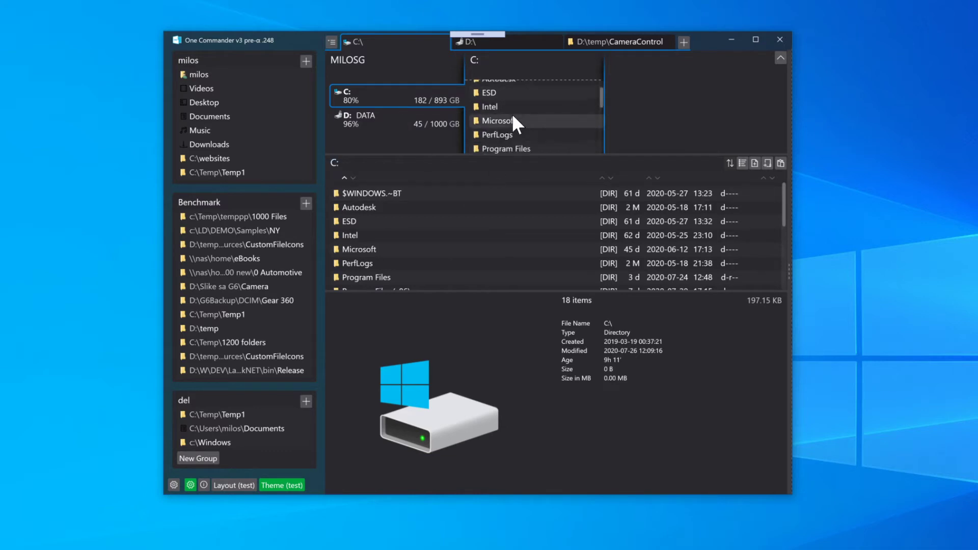
left_click(527, 123)
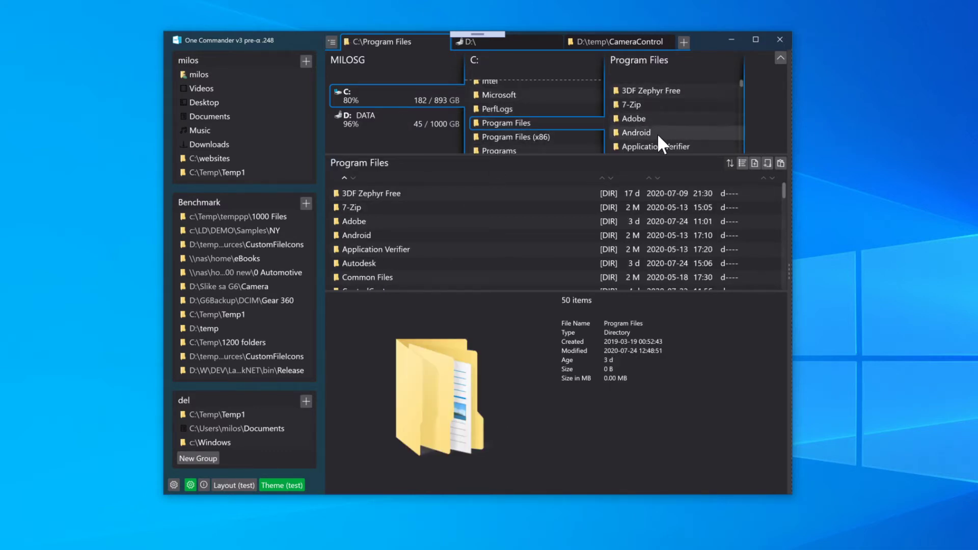
left_click(652, 120)
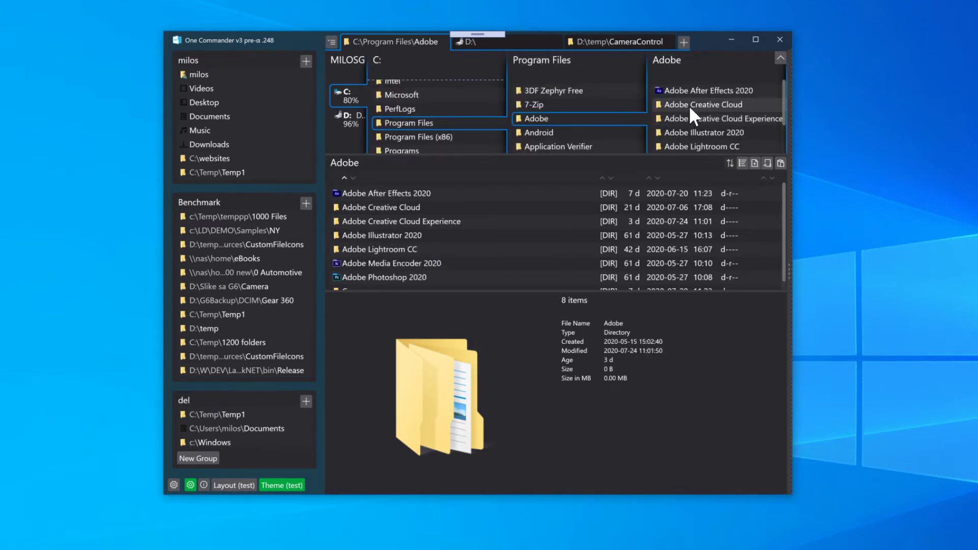
left_click(689, 106)
left_click(690, 102)
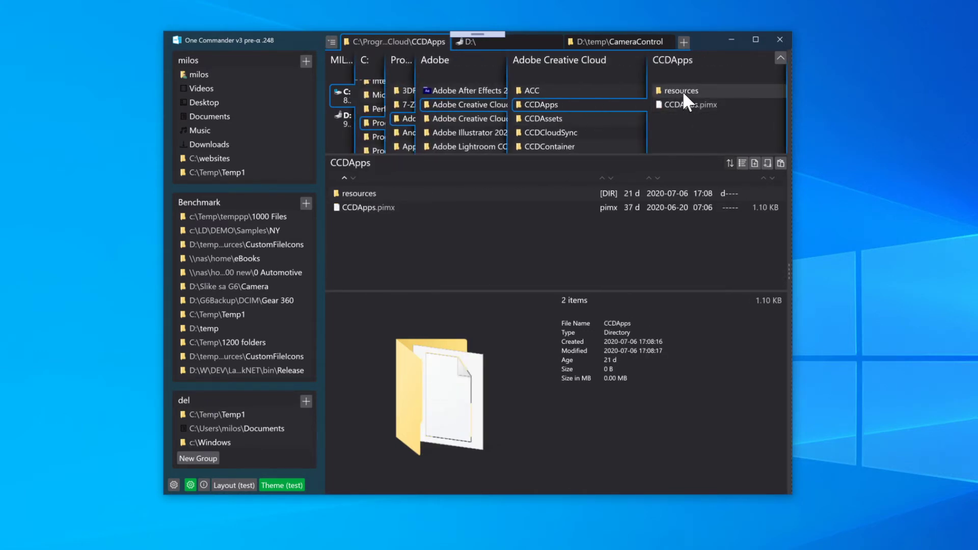
left_click(682, 91)
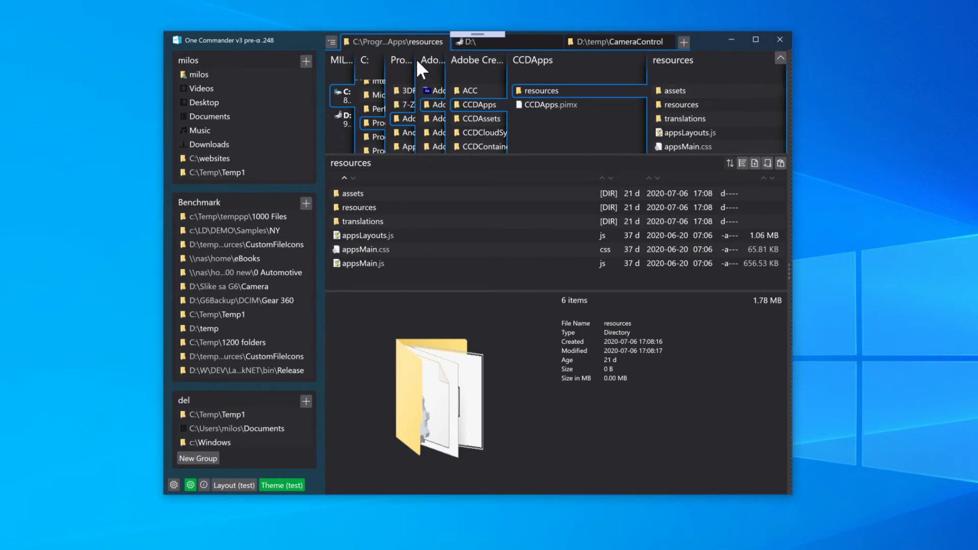
mouse_move(419, 59)
Step: Switch to the side-preview layout, widen the window, and return to the root of C:
left_click(232, 484)
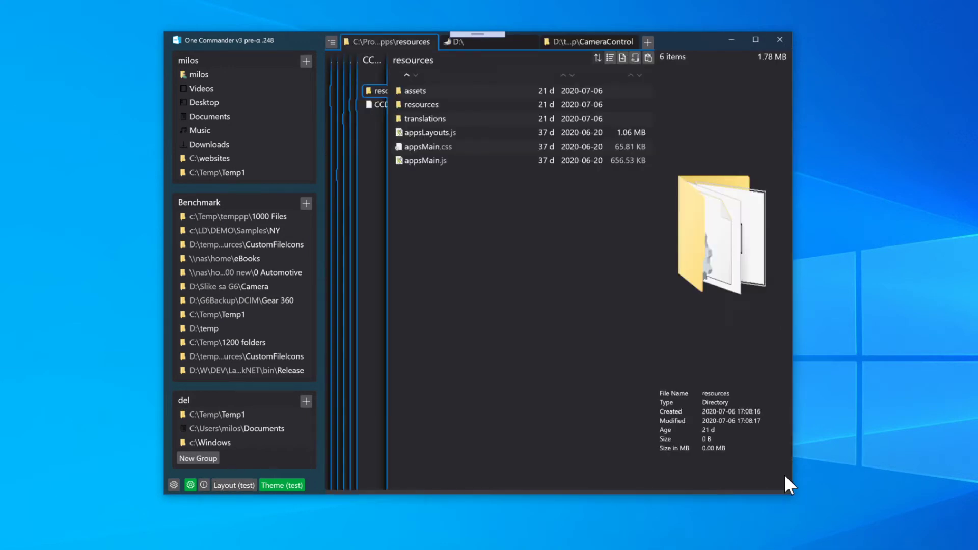
left_click_drag(790, 473, 946, 474)
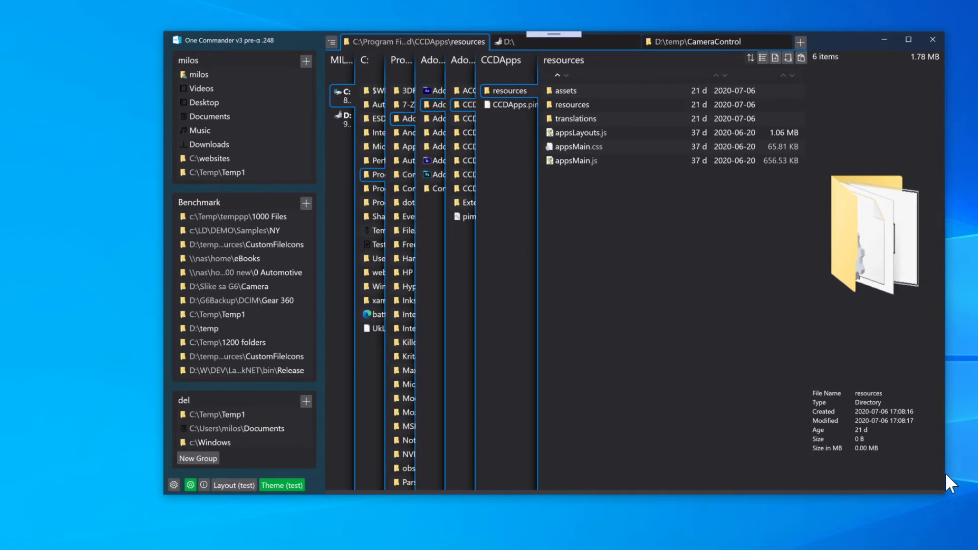
left_click(375, 63)
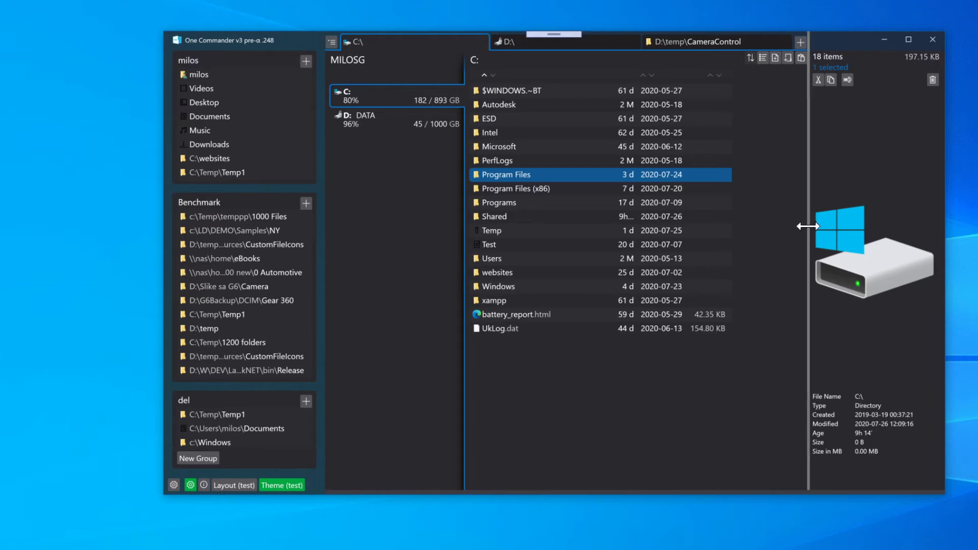
Step: Preview PerfLogs' folder details, then open Settings on its Theme page and move it left
left_click(514, 188)
left_click(516, 161)
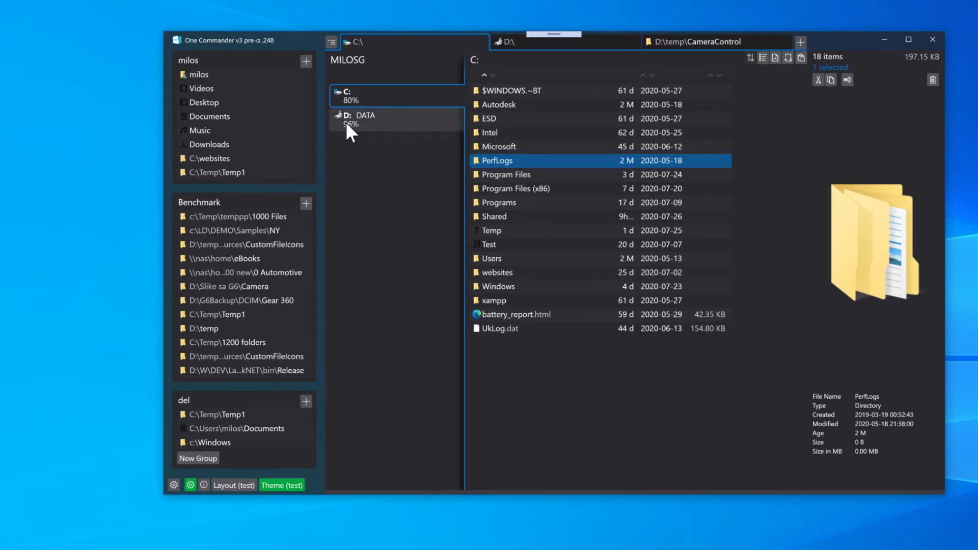
mouse_move(369, 134)
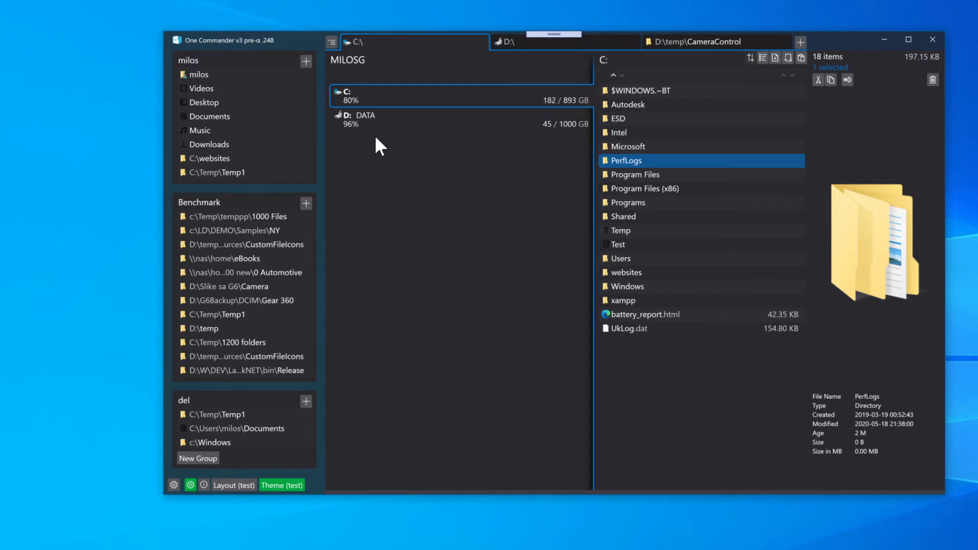
mouse_move(685, 466)
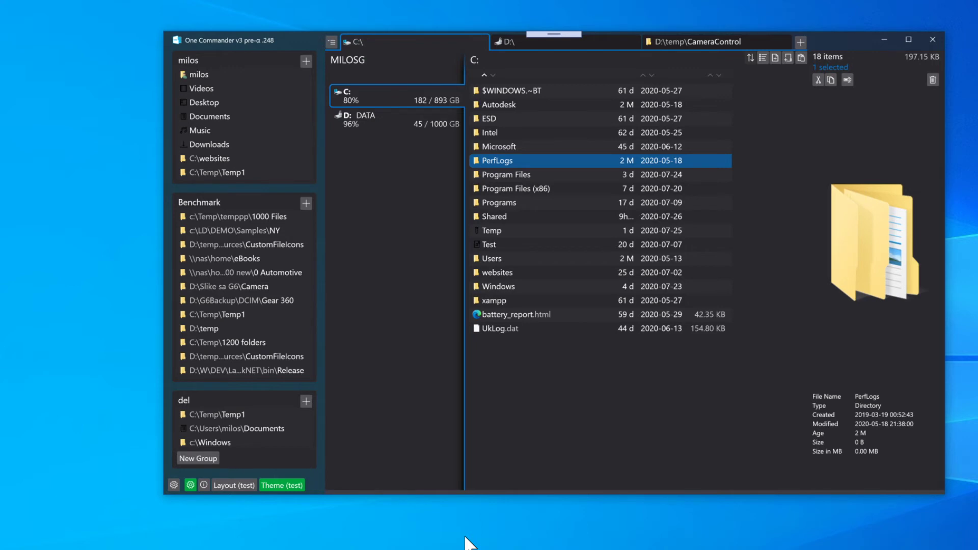
left_click(191, 484)
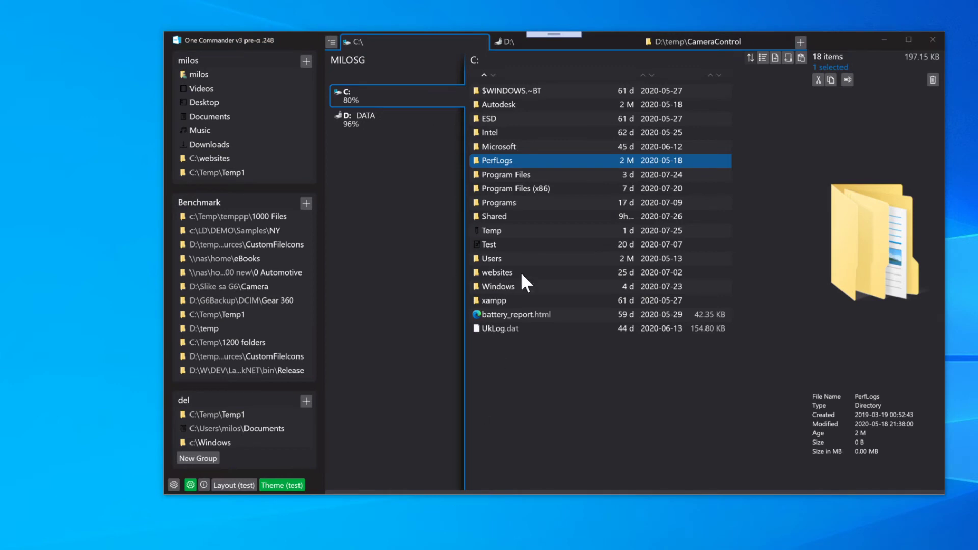
left_click_drag(532, 160, 431, 158)
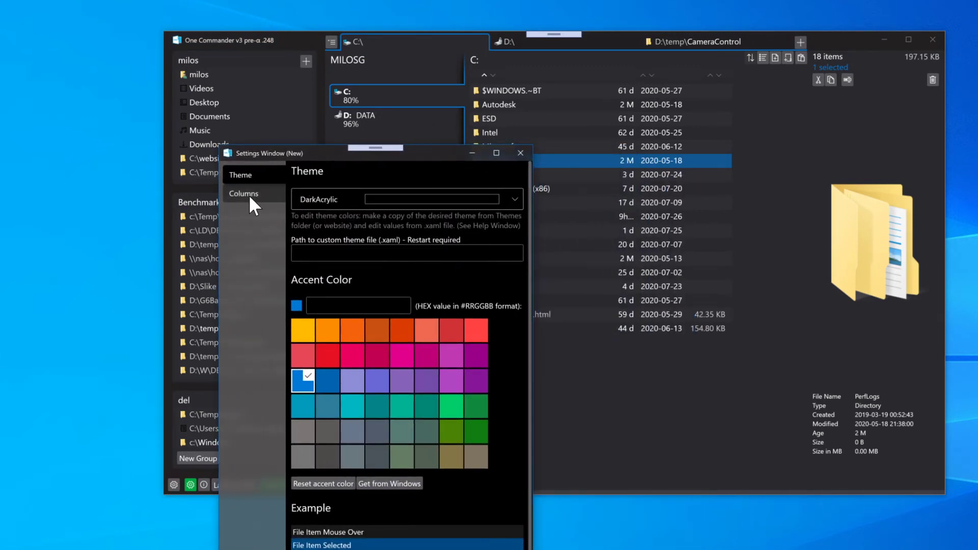
left_click(250, 201)
left_click_drag(275, 152, 263, 121)
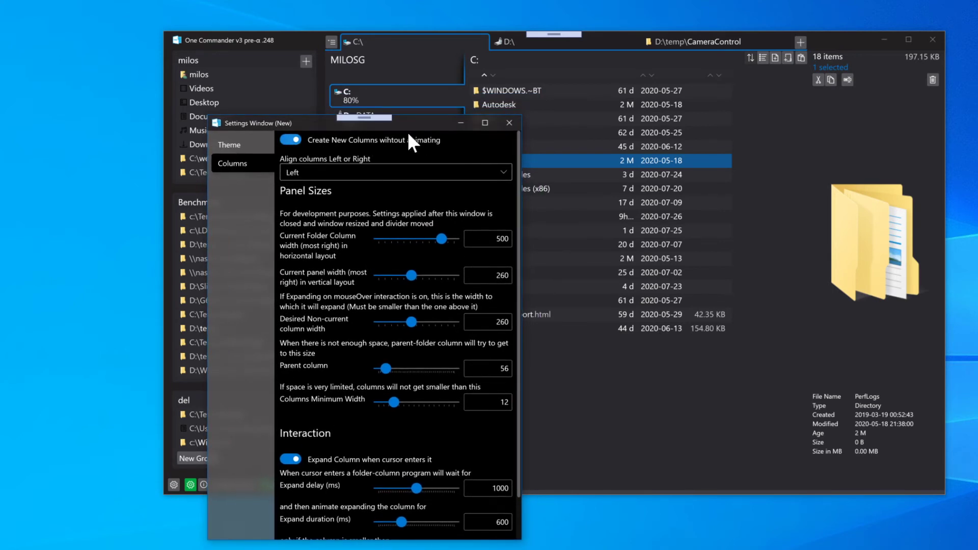
left_click(316, 170)
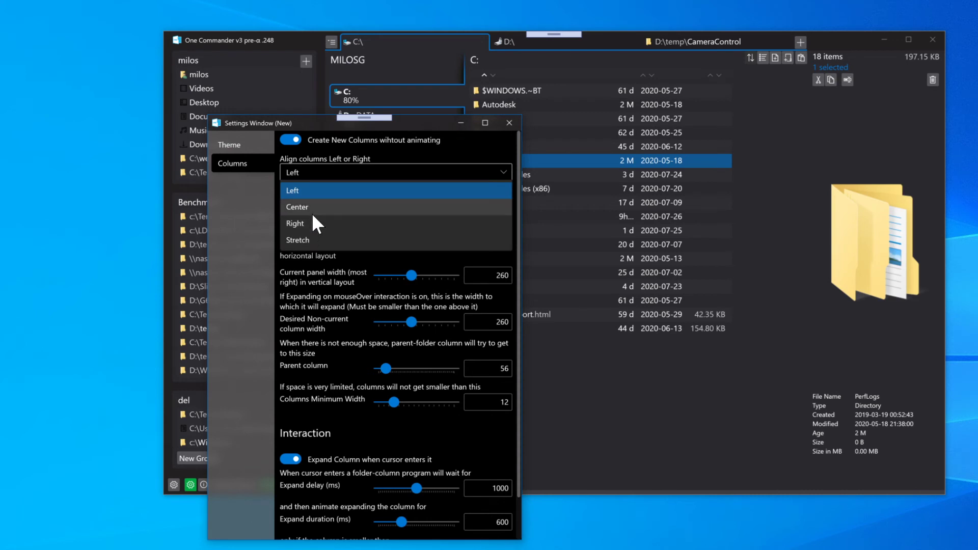
left_click(306, 190)
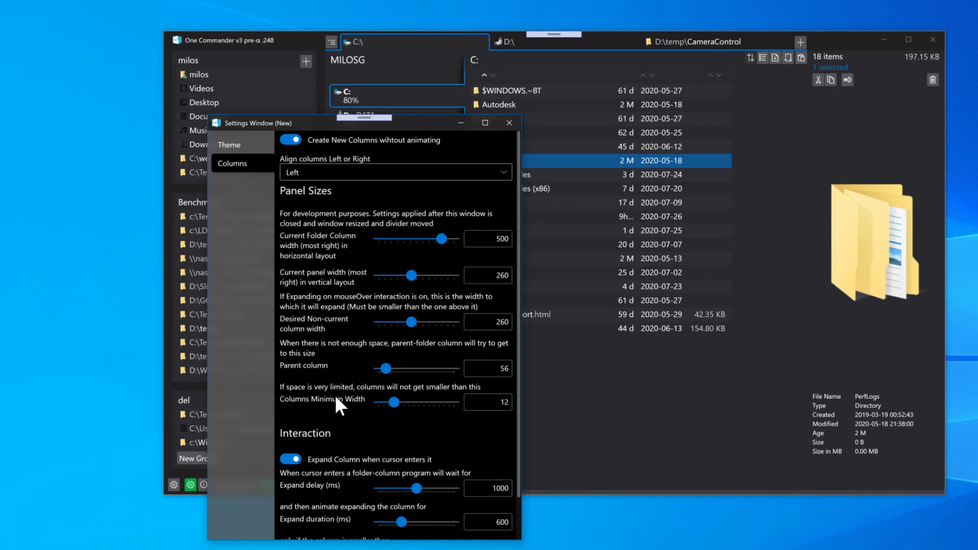
scroll(336, 398, "down", 2)
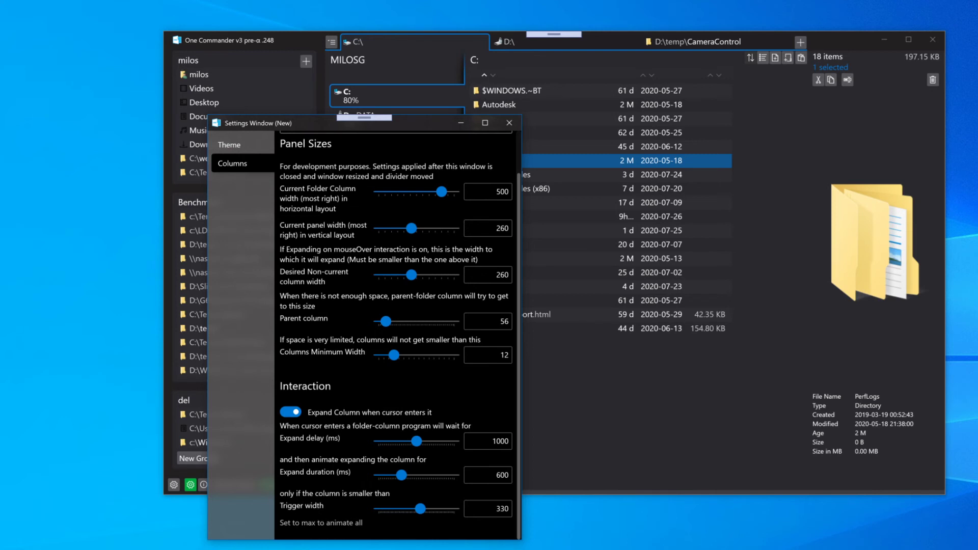
left_click(508, 122)
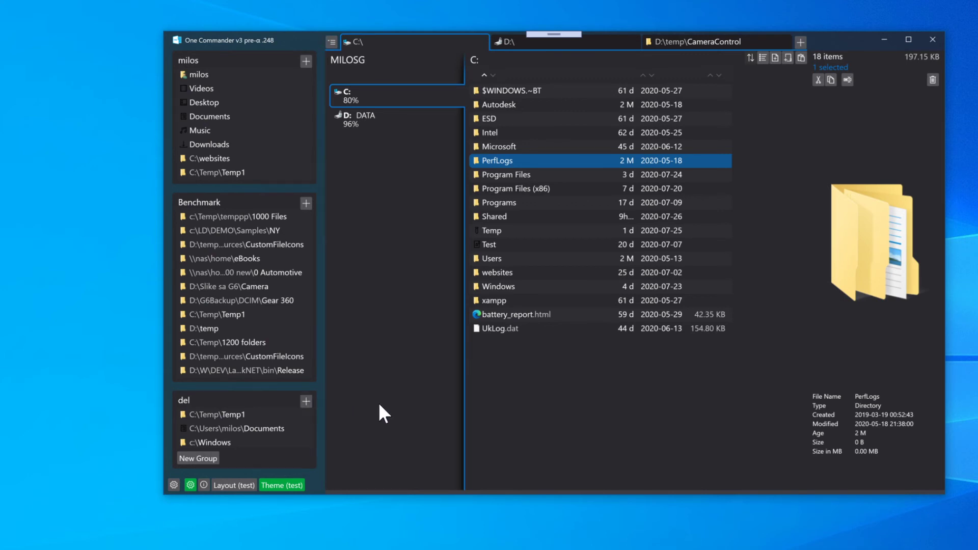
Step: Select battery_report.html in the C: listing to preview its source
mouse_move(379, 405)
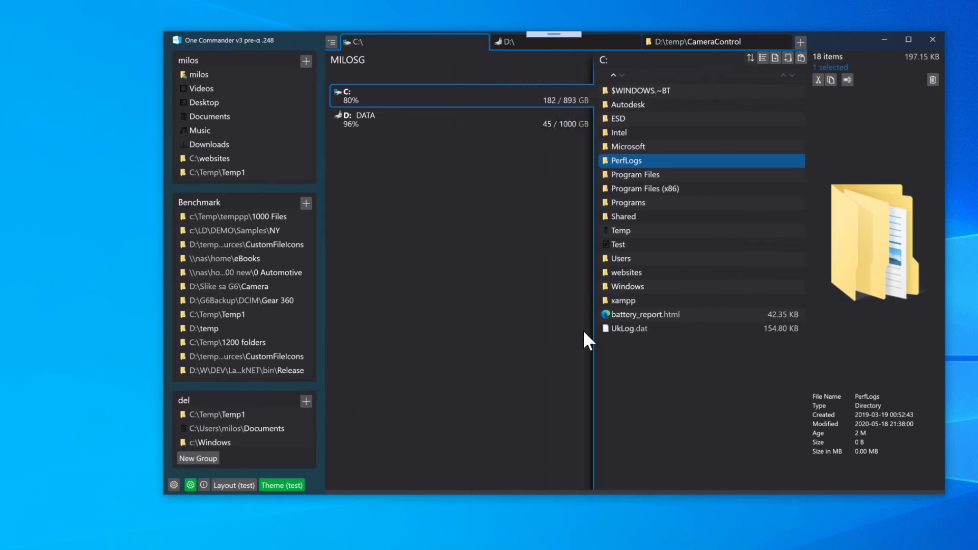
left_click(636, 328)
key("Up")
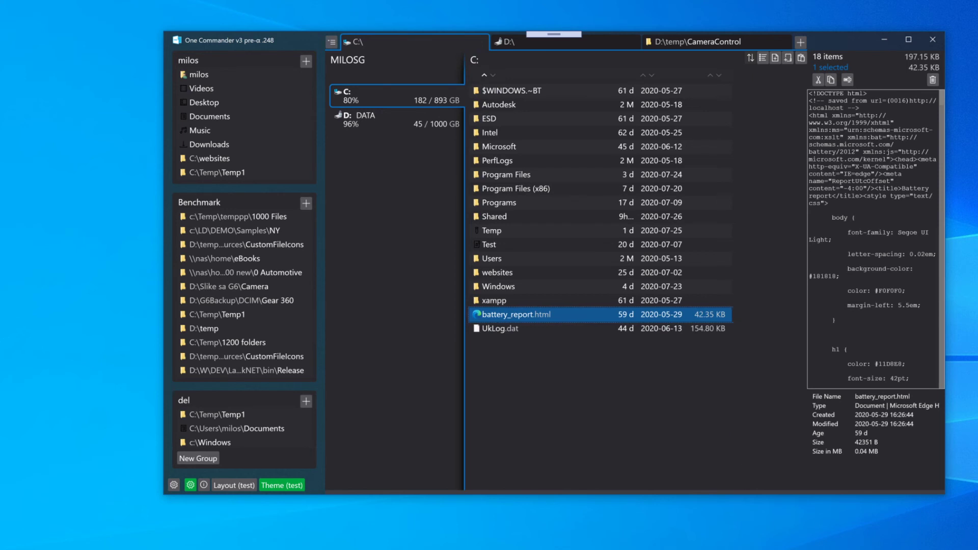
Step: Switch to the vertical pane layout and open battery_report.html in the browser
left_click(235, 485)
scroll(529, 96, "down", 5)
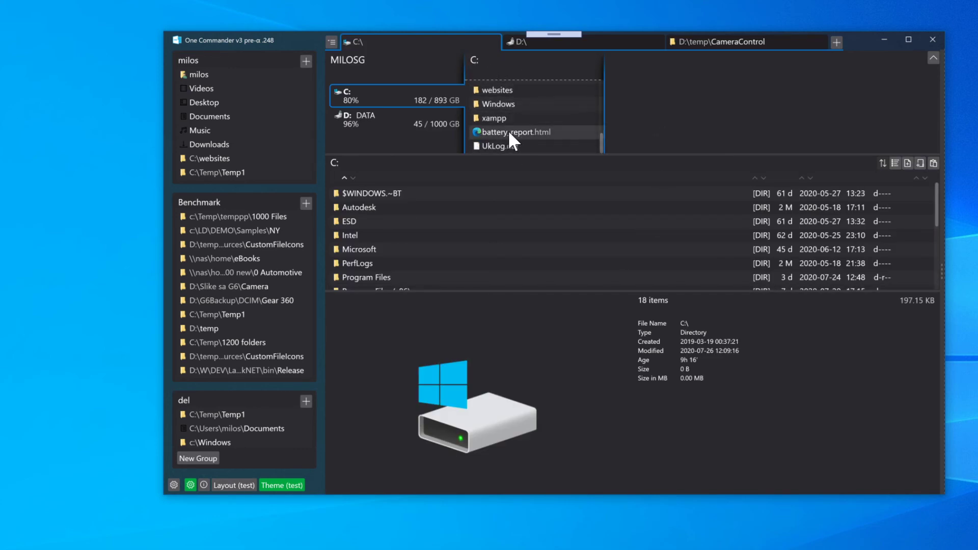
double_click(508, 131)
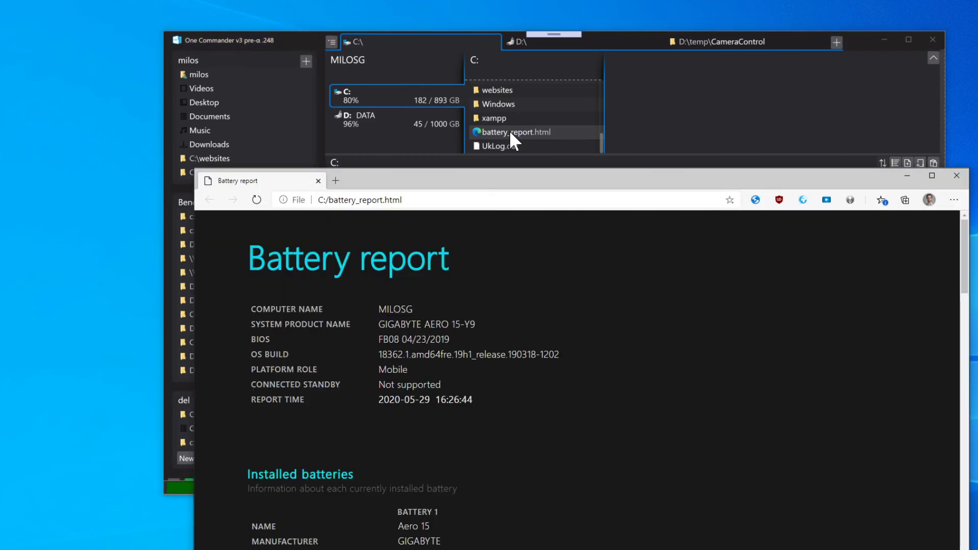
Step: Close the Battery report window in Edge to return to One Commander's C:\ listing
left_click(957, 176)
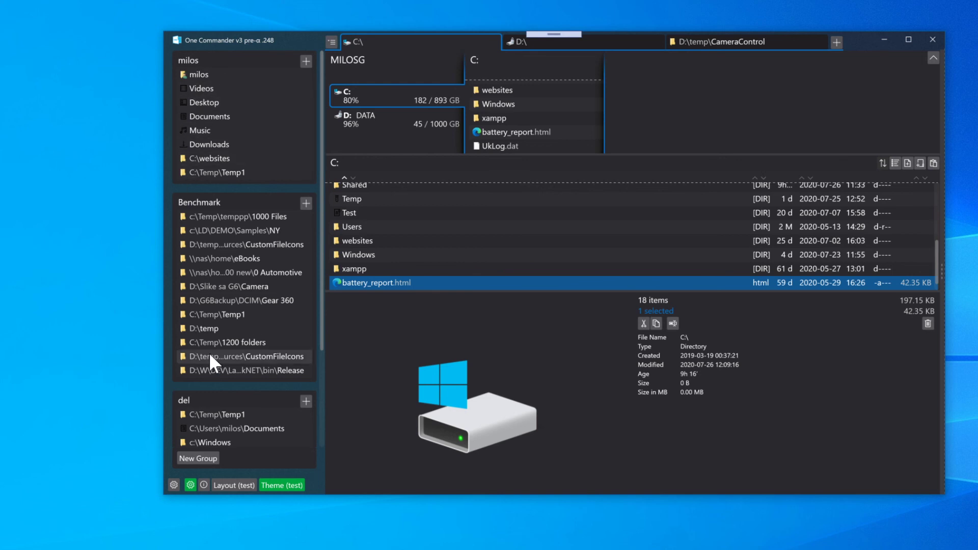
Step: Use the Theme (test) button to change One Commander to the light theme
left_click(287, 484)
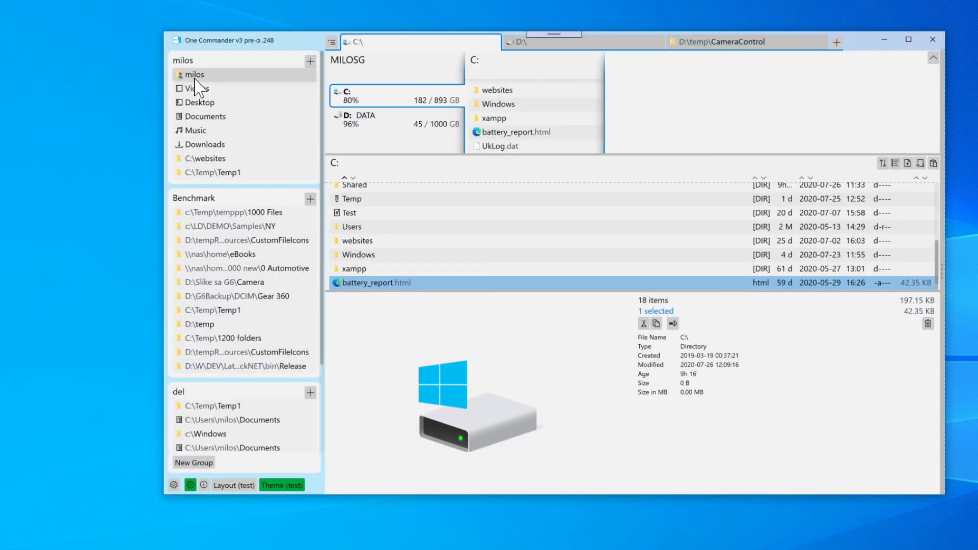